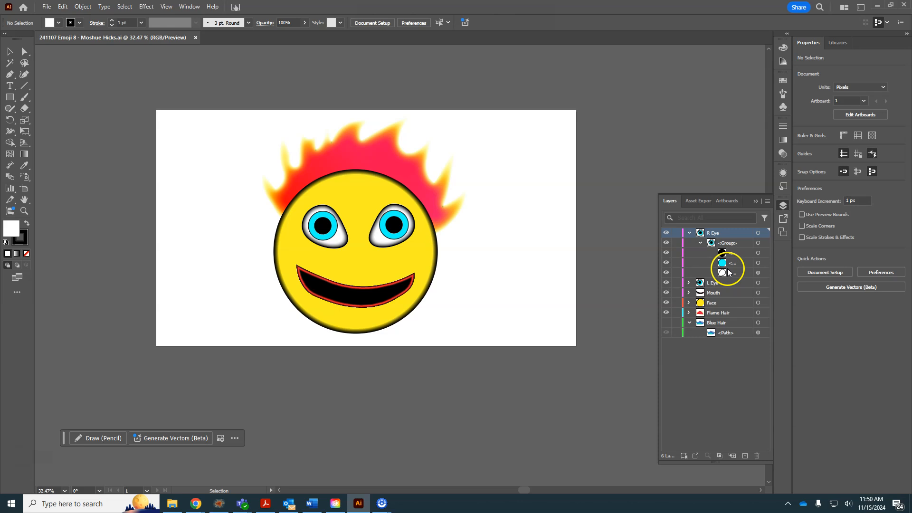
Collapse the R Eye layer, then launch Adobe After Effects 2025 and create a new project.
left_click(690, 233)
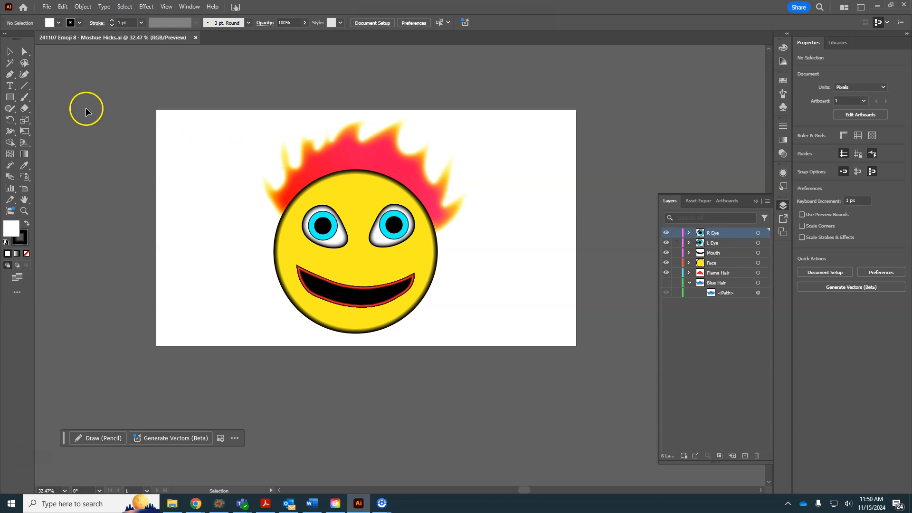
left_click(46, 7)
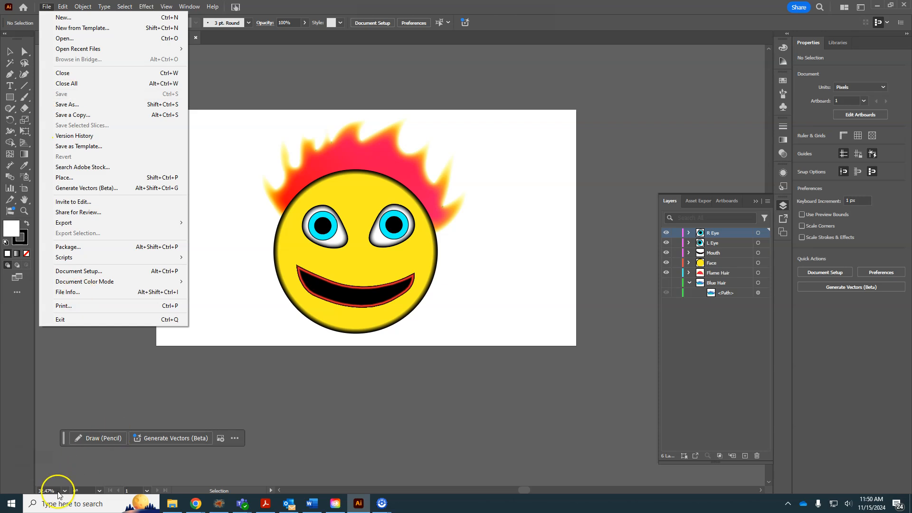
left_click(12, 504)
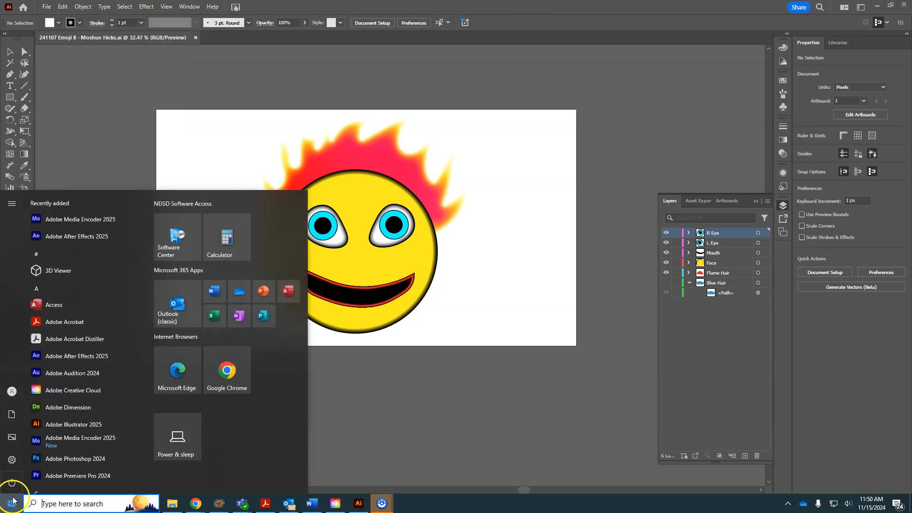
left_click(63, 359)
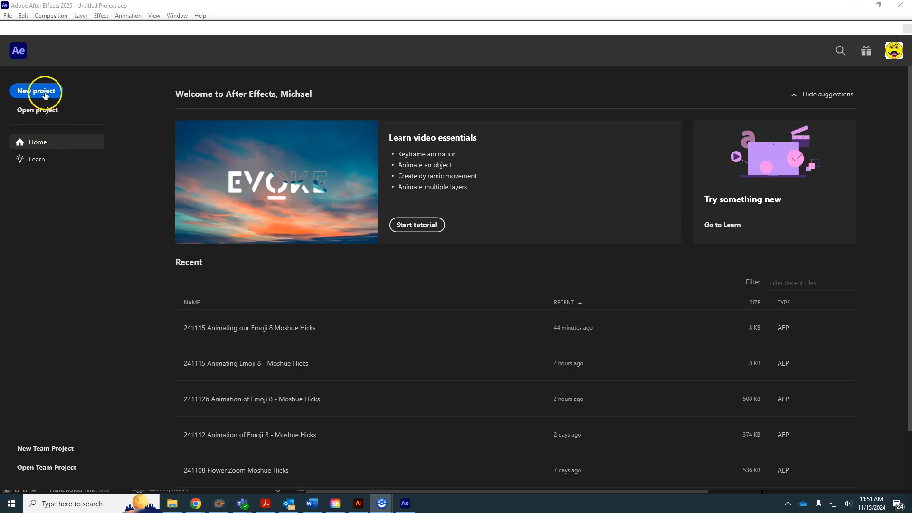
left_click(45, 94)
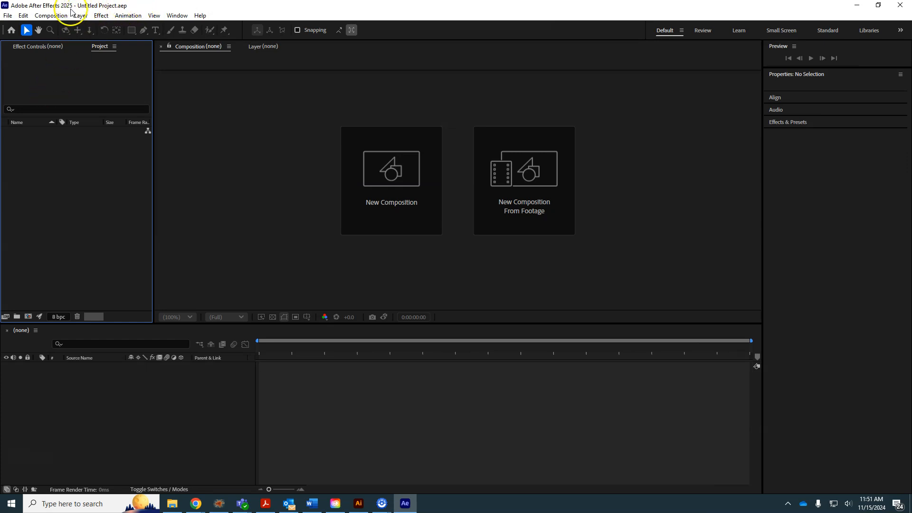
Save the project in the After Effects Projects folder as "241115 New Animation of Emoji 8" followed by the author's name.
left_click(8, 17)
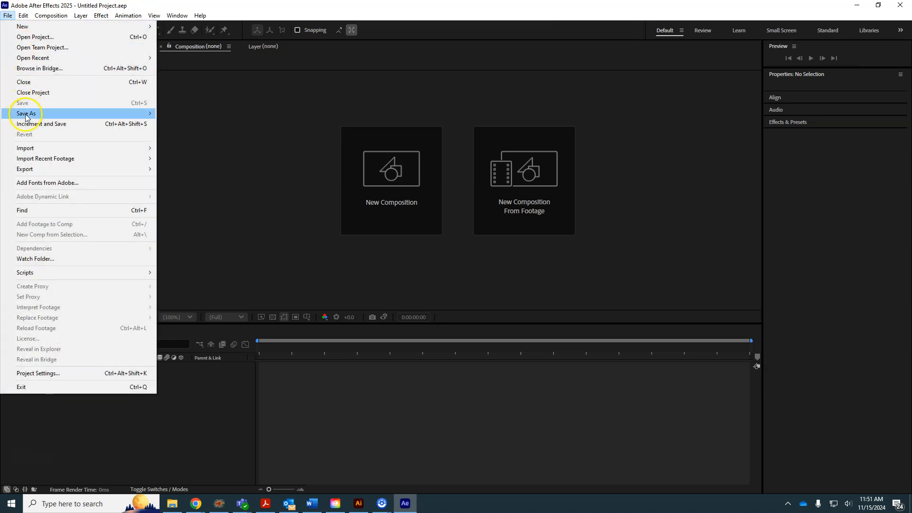
mouse_move(52, 114)
left_click(172, 114)
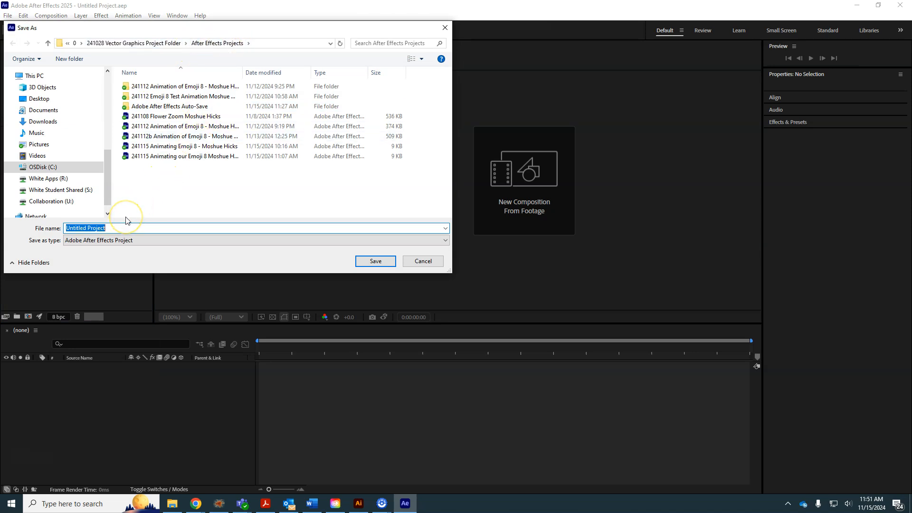
type("2")
key("BackSpace")
type("115")
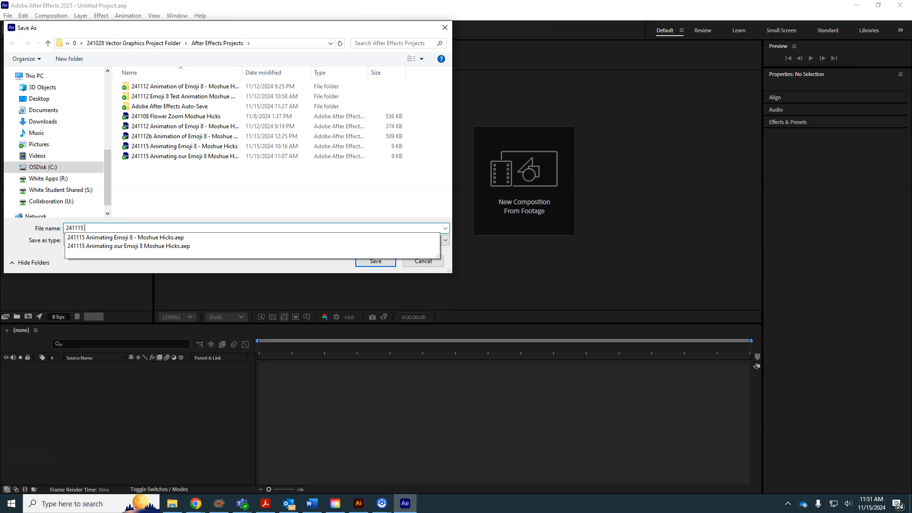
type(" N")
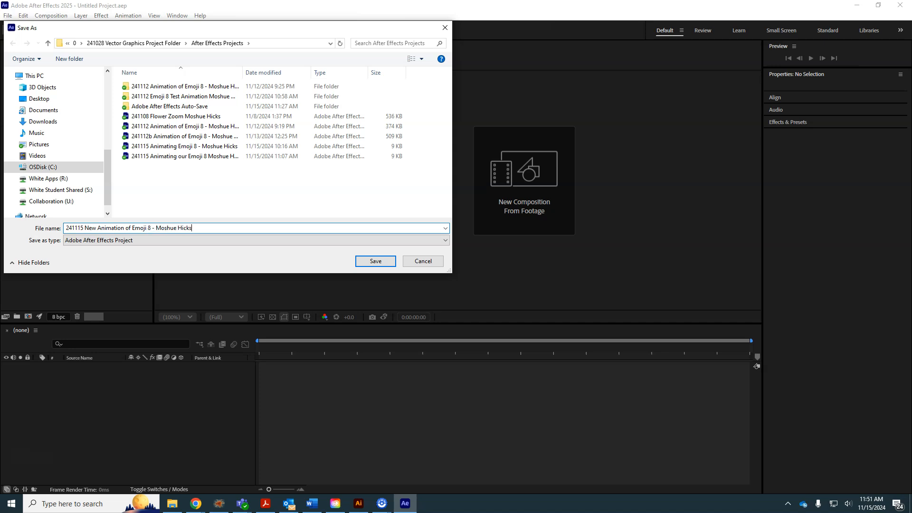
key("Return")
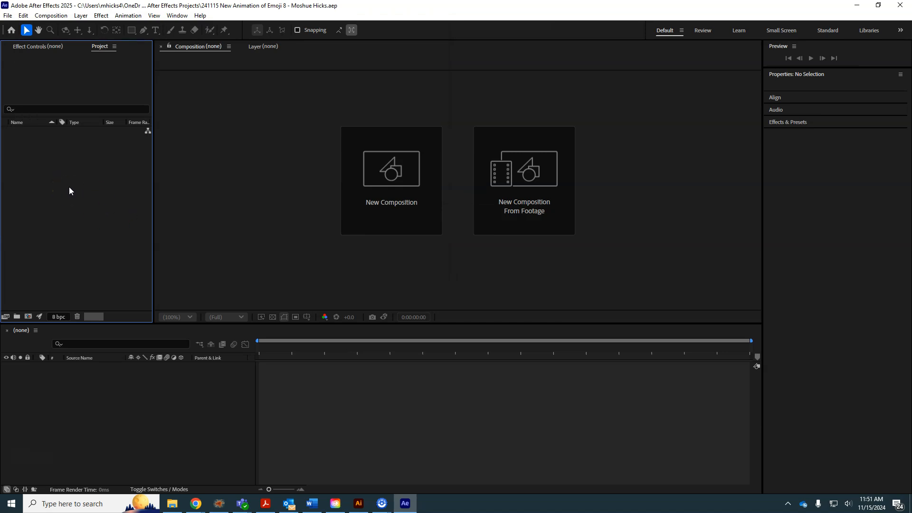
Import the Illustrator file 241107 Emoji 8 as Composition - Retain Layer Sizes.
left_click(7, 15)
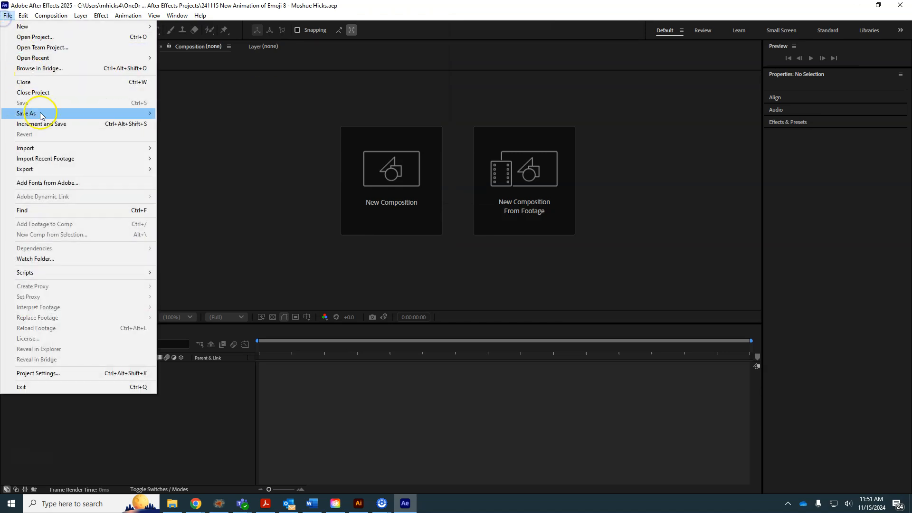
mouse_move(67, 148)
left_click(182, 148)
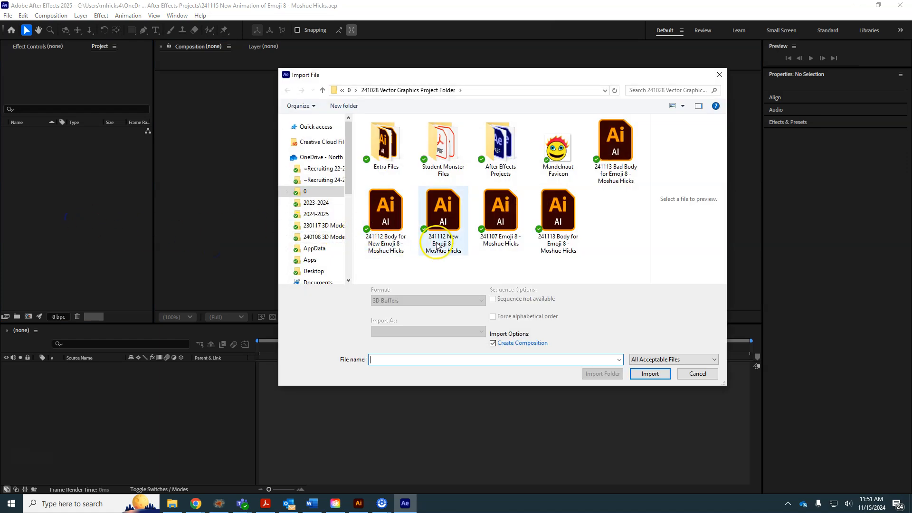
left_click(498, 229)
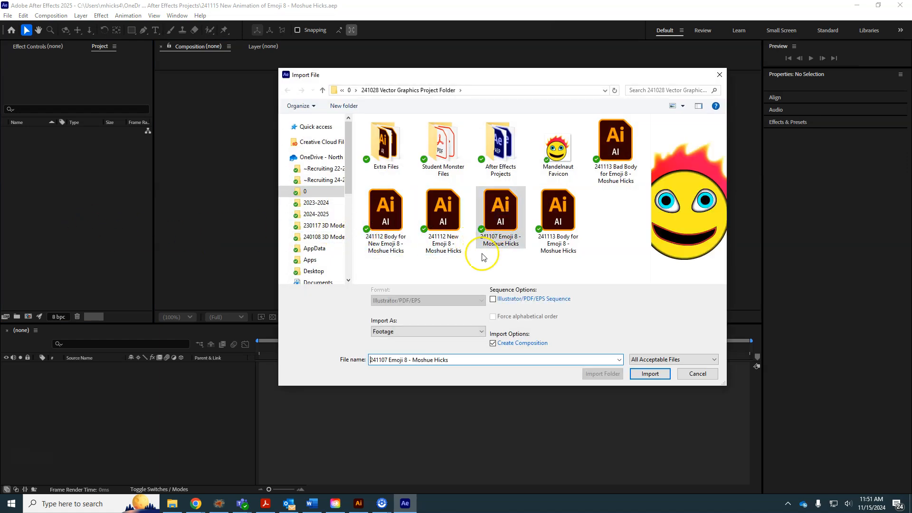
left_click(443, 213)
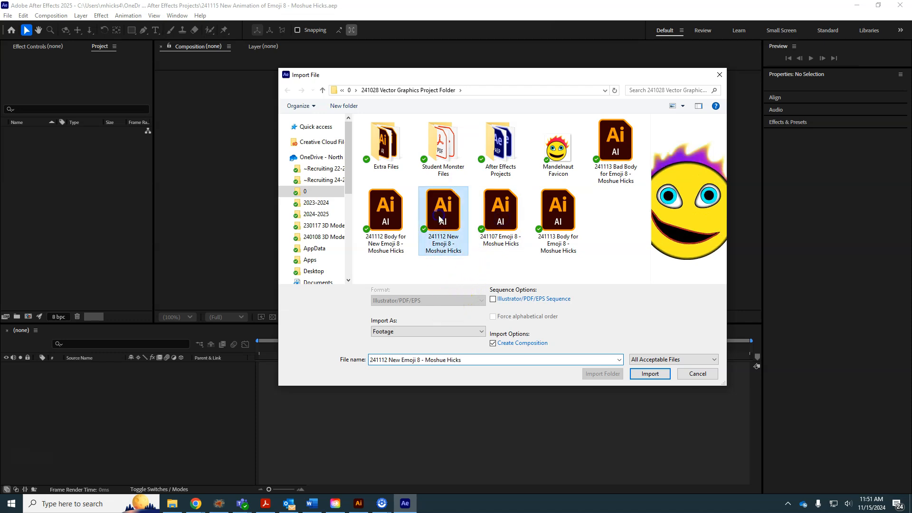
left_click(506, 215)
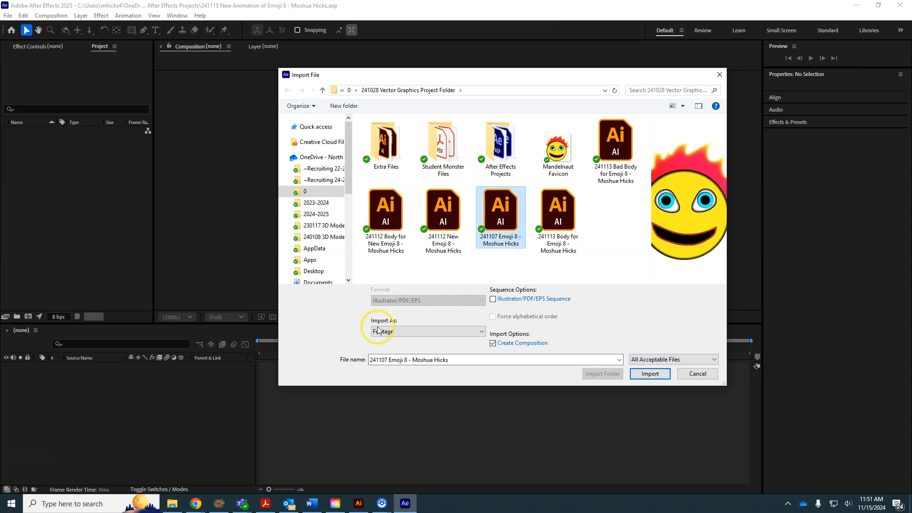
left_click(412, 332)
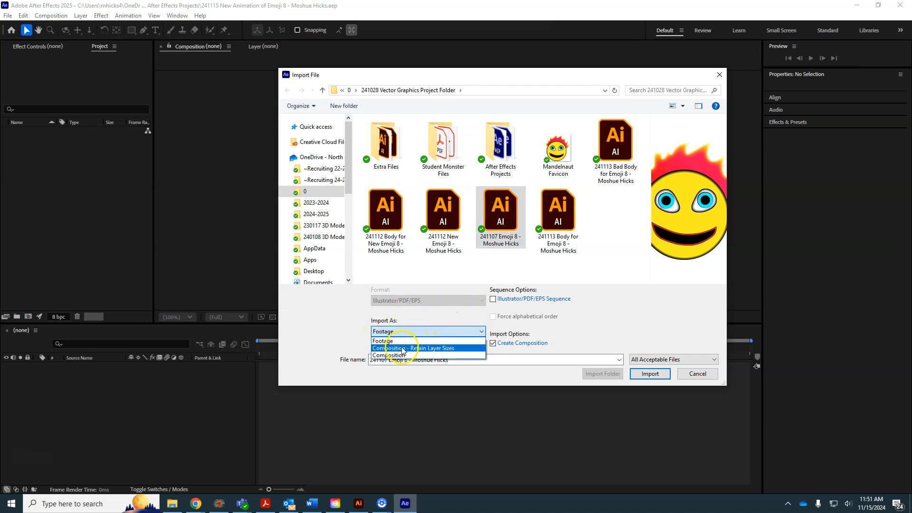
left_click(421, 349)
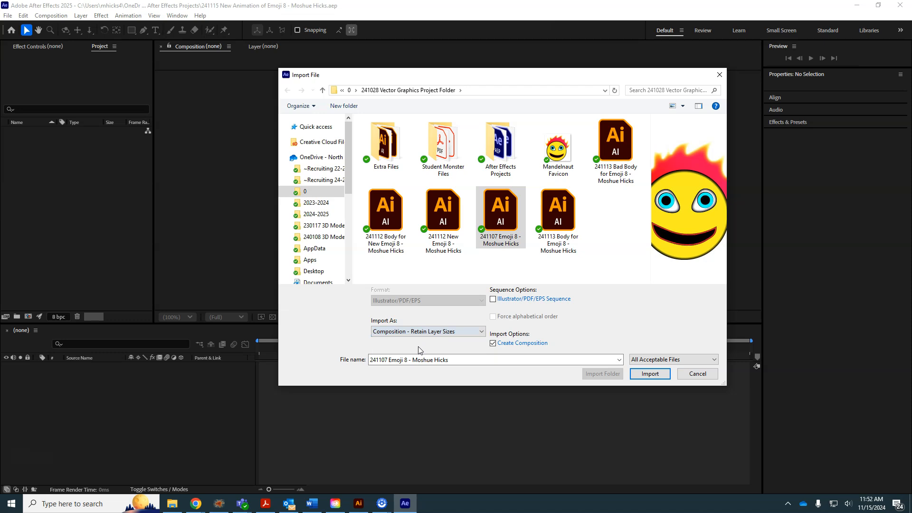
left_click(644, 374)
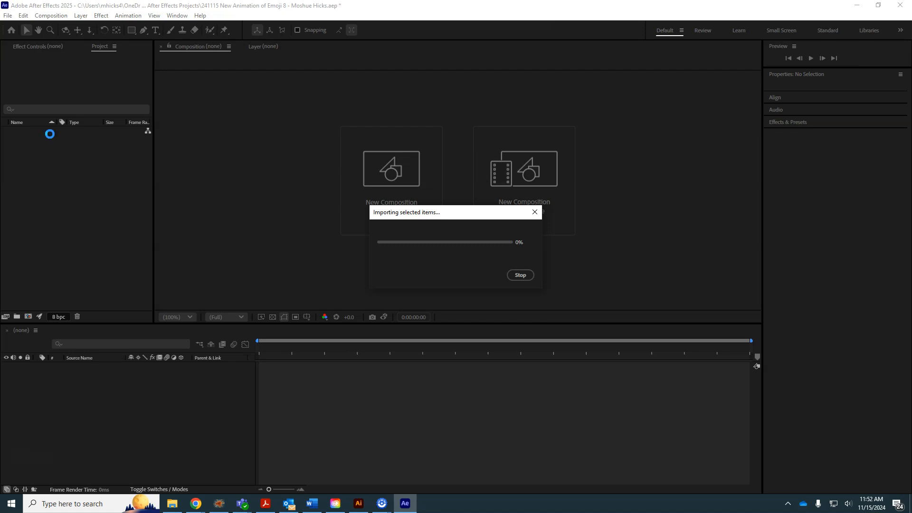
View the contents of the imported layers folder and open the 241107 Emoji 8 composition.
left_click(62, 169)
left_click(5, 140)
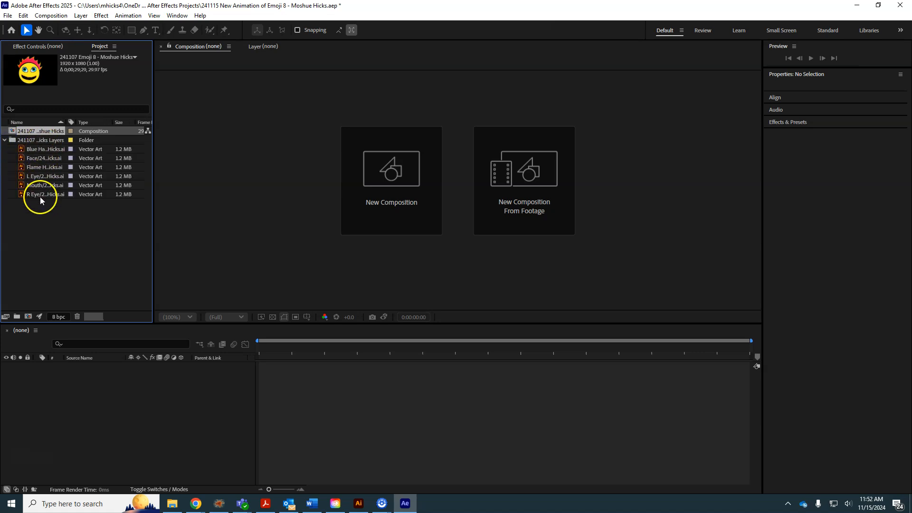
left_click(5, 140)
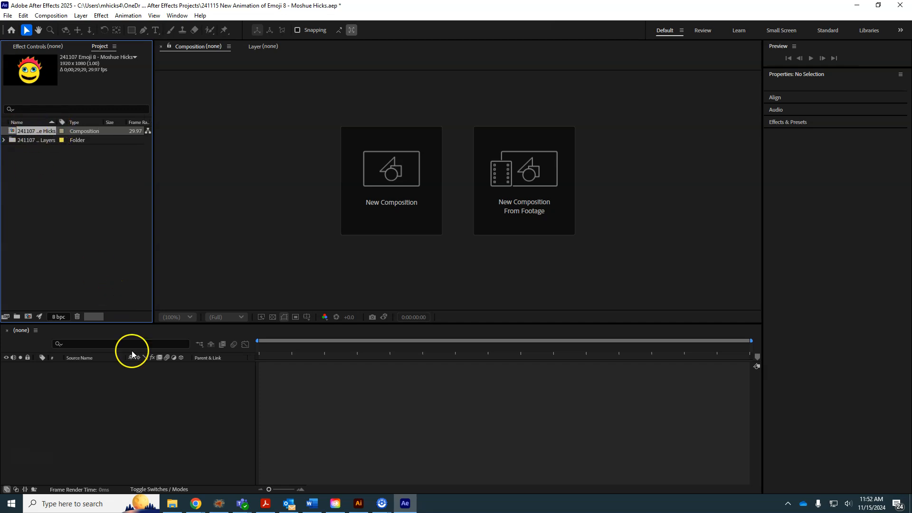
double_click(12, 133)
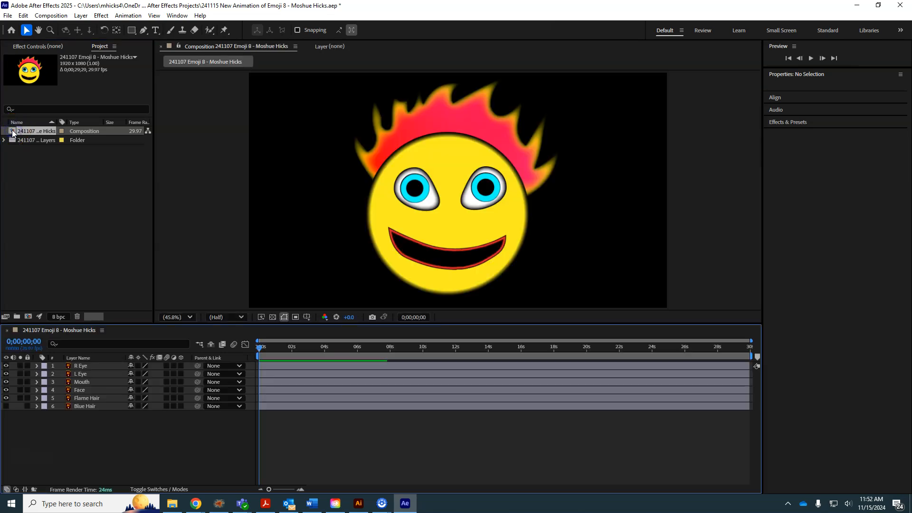
Check the R Eye, L Eye and Mouth layers by hiding and showing each one.
left_click(6, 366)
left_click(6, 365)
left_click(5, 375)
left_click(6, 375)
left_click(6, 382)
left_click(6, 382)
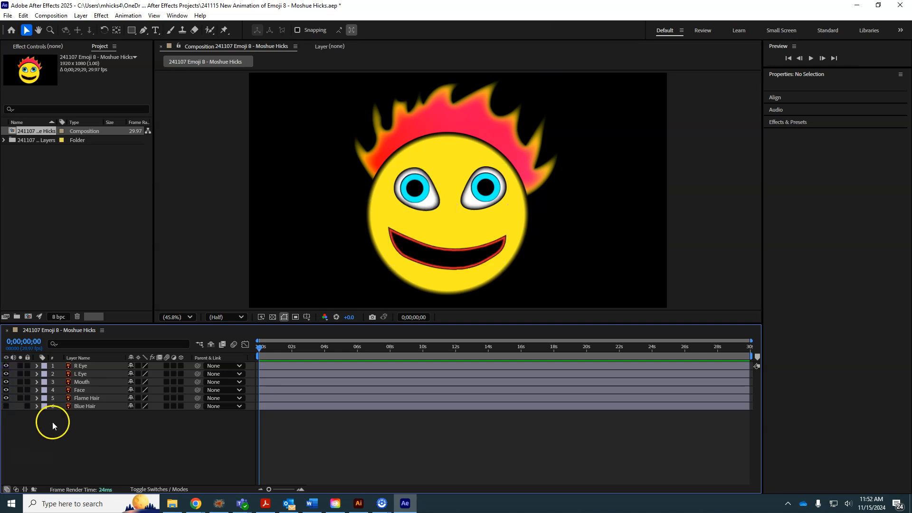
Compare the Flame Hair and Blue Hair layers by switching their visibility, and delete the Blue Hair layer from the composition.
left_click(6, 398)
left_click(6, 407)
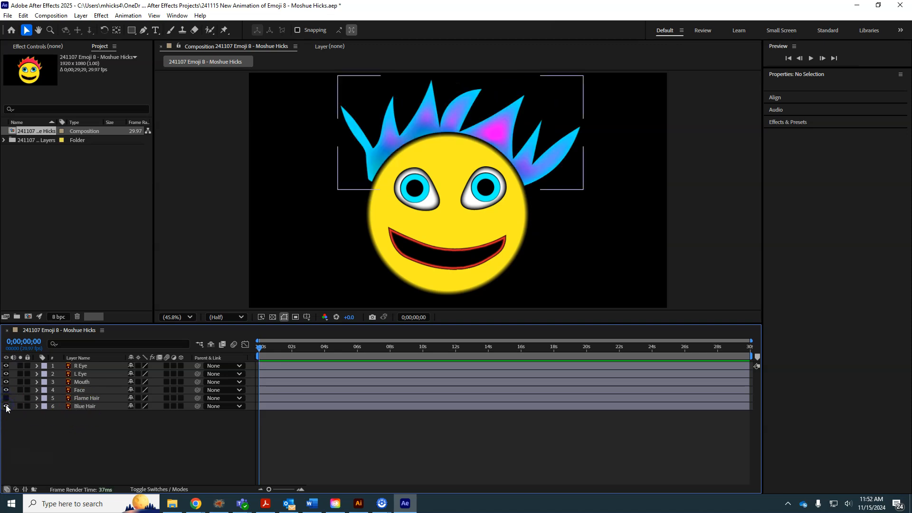
left_click(5, 406)
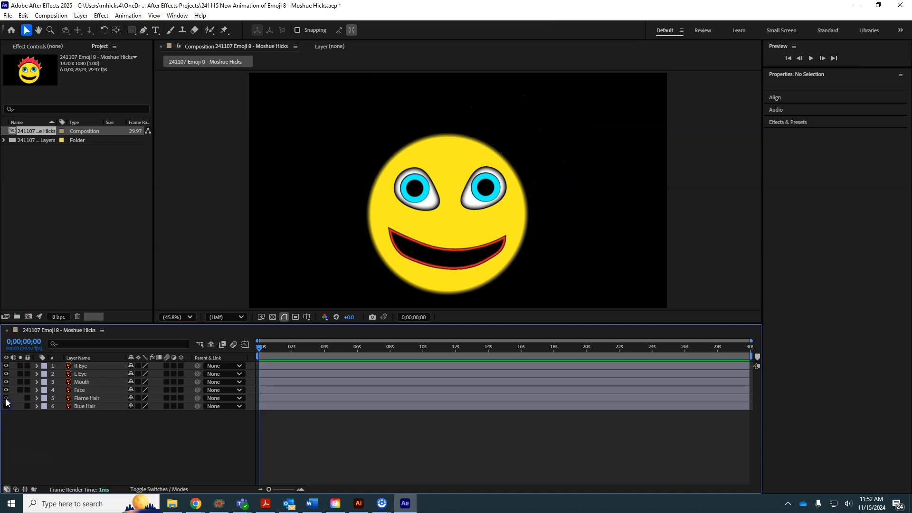
left_click(6, 398)
left_click(78, 406)
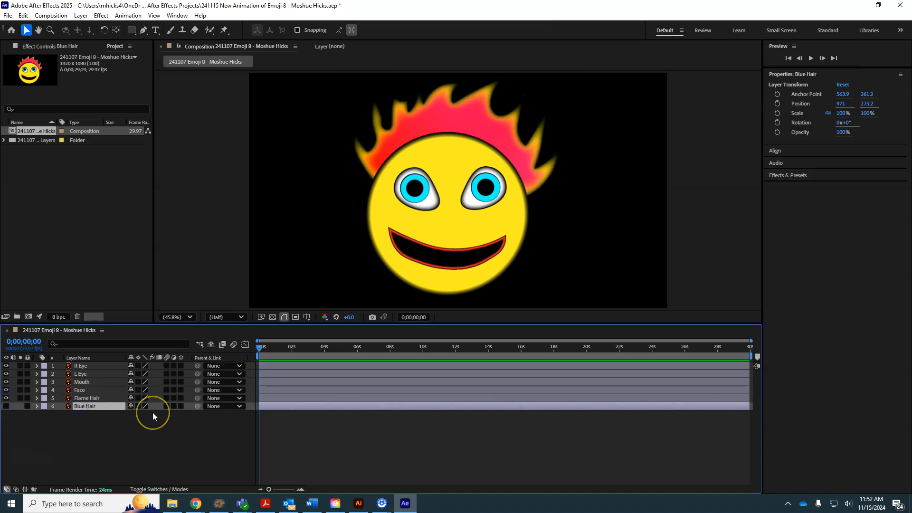
key("Delete")
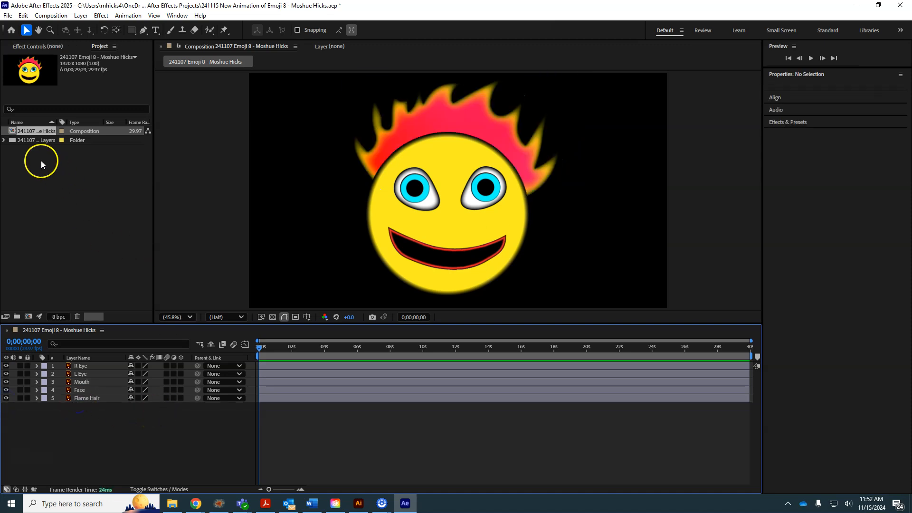
Add the blue hair artwork as the lowest layer and position it on top of the head with Flame Hair hidden.
left_click(4, 140)
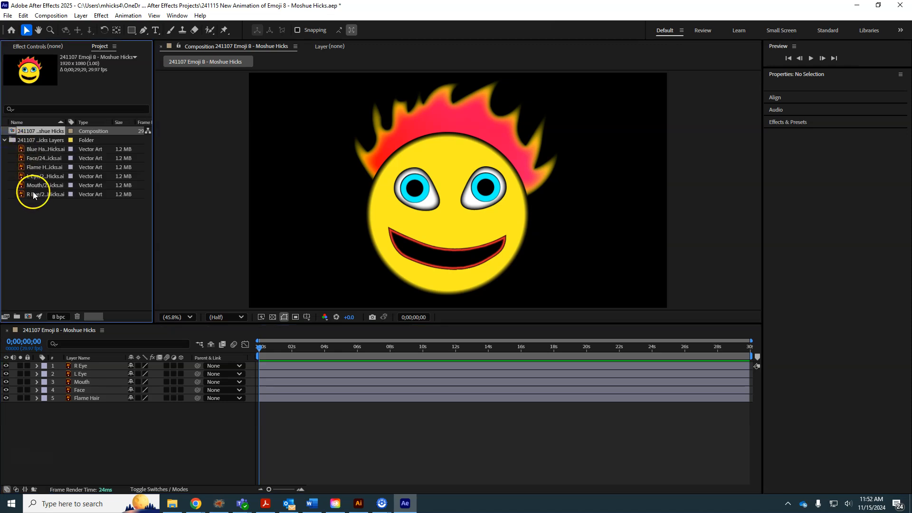
left_click(33, 151)
left_click_drag(21, 150, 51, 404)
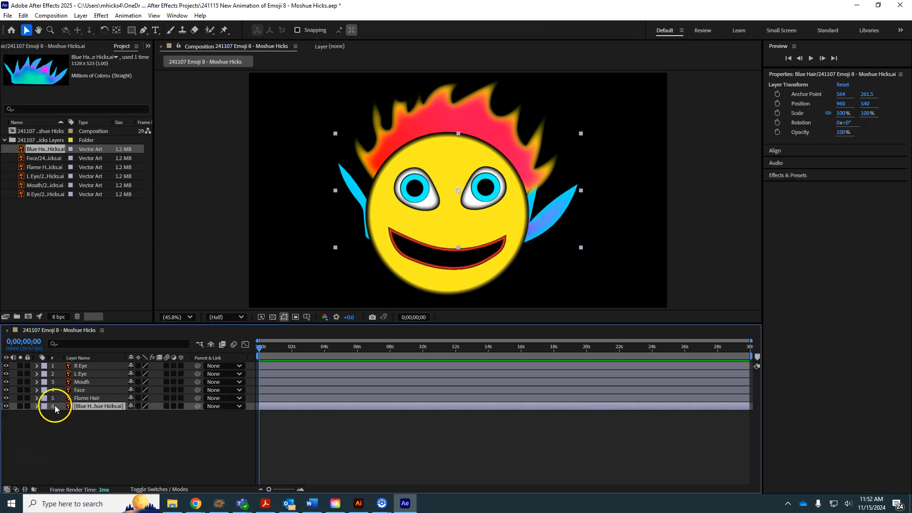
left_click(5, 398)
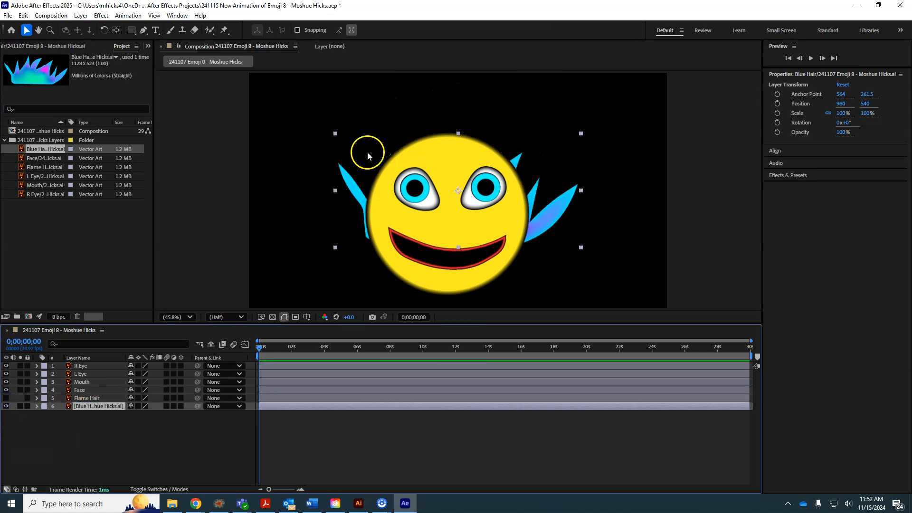
left_click_drag(357, 192, 370, 126)
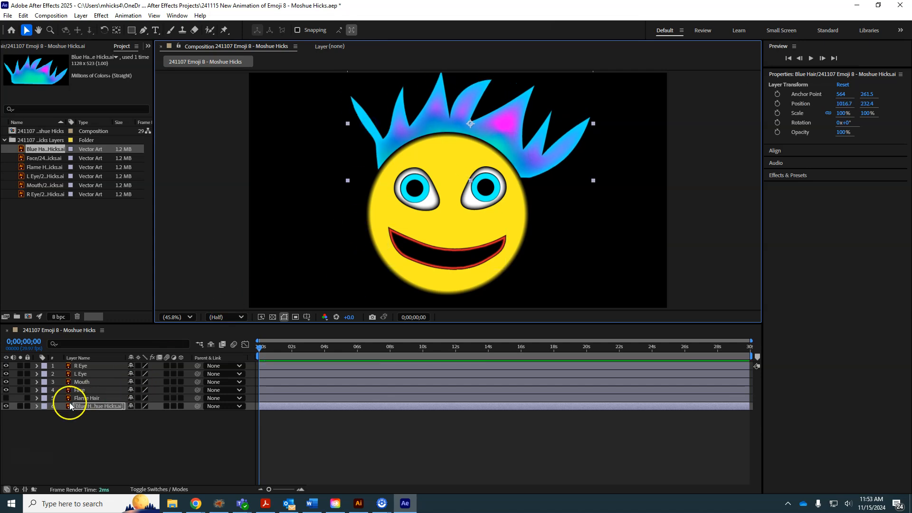
Delete the re-added blue hair layer and show Flame Hair again.
left_click(71, 405)
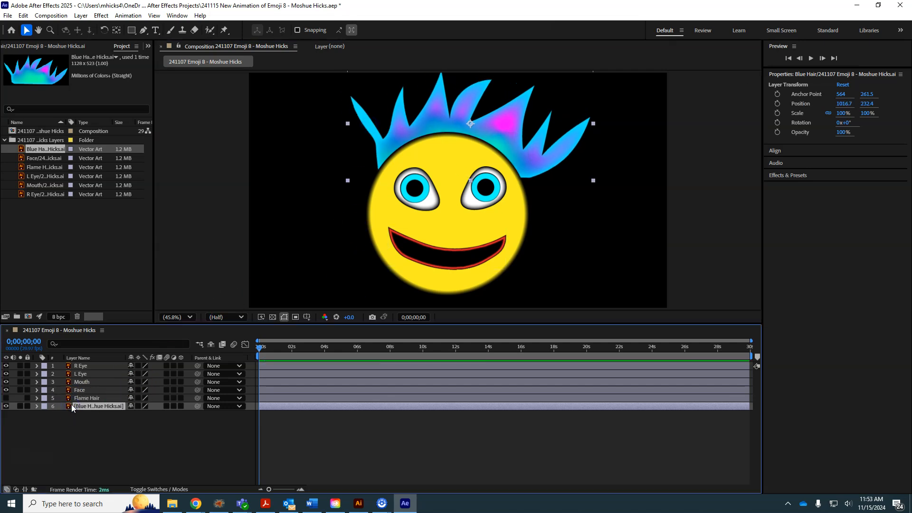
key("Delete")
left_click(7, 399)
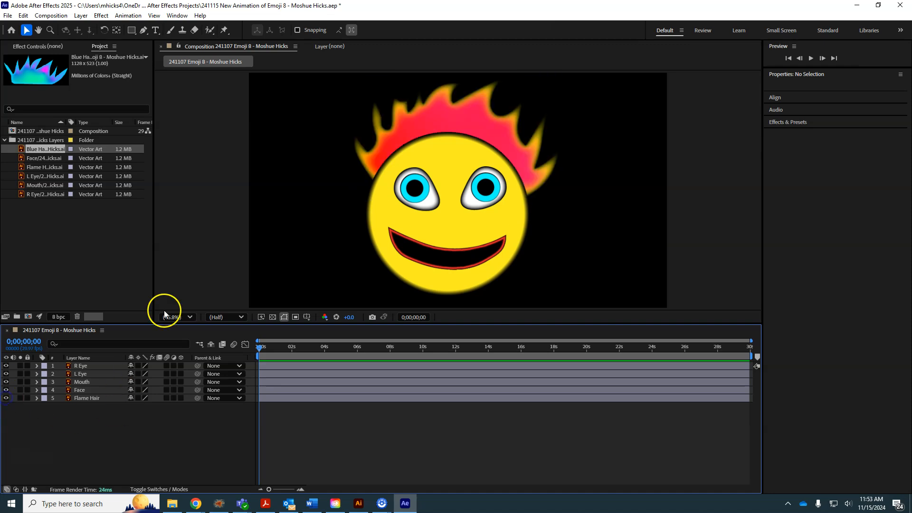
Import the Illustrator file 241112 Body for New Emoji 8 as Composition - Retain Layer Sizes.
left_click_drag(275, 347, 244, 346)
left_click(7, 16)
mouse_move(24, 147)
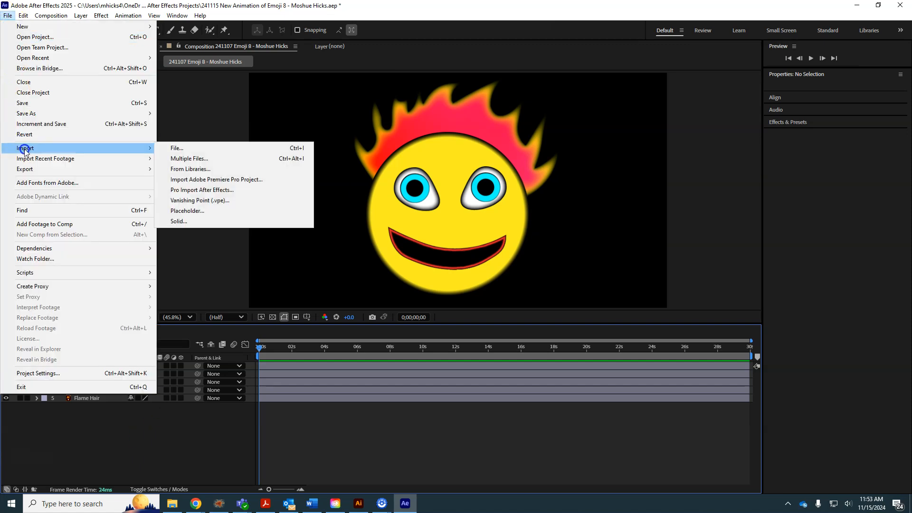
left_click(172, 147)
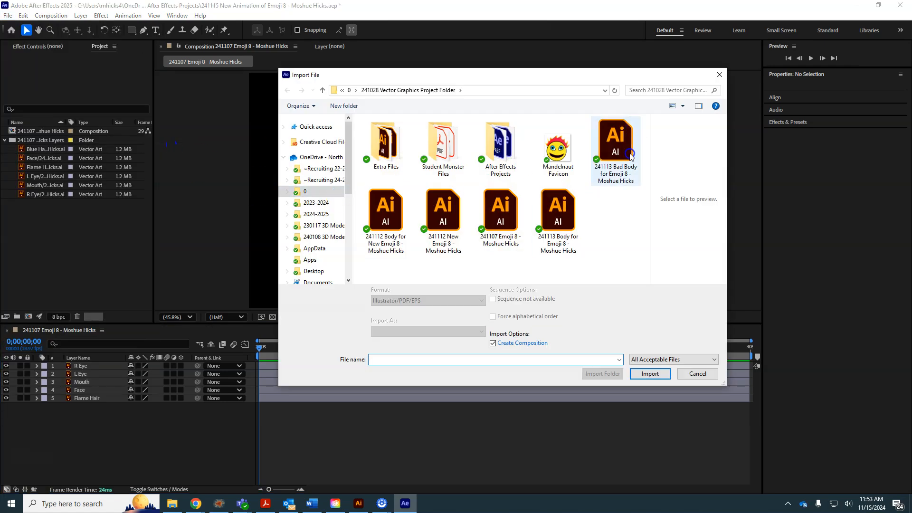
left_click(386, 211)
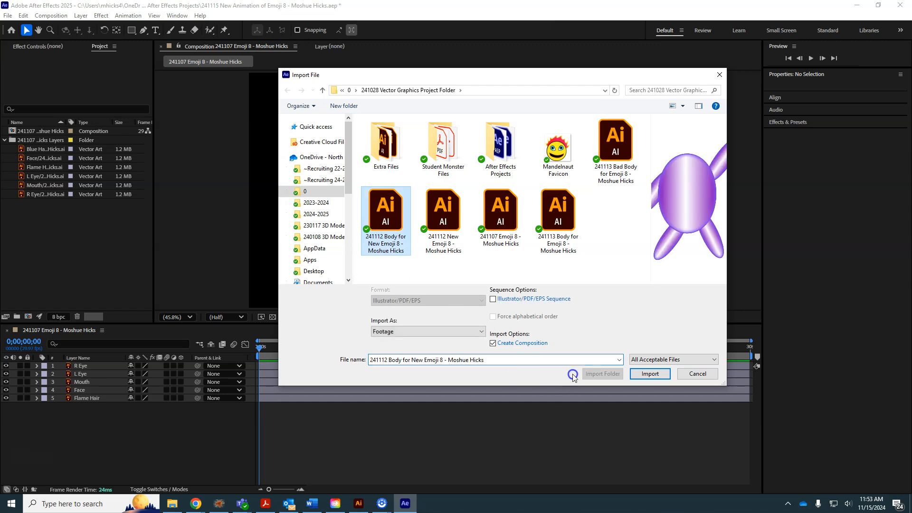
left_click(431, 331)
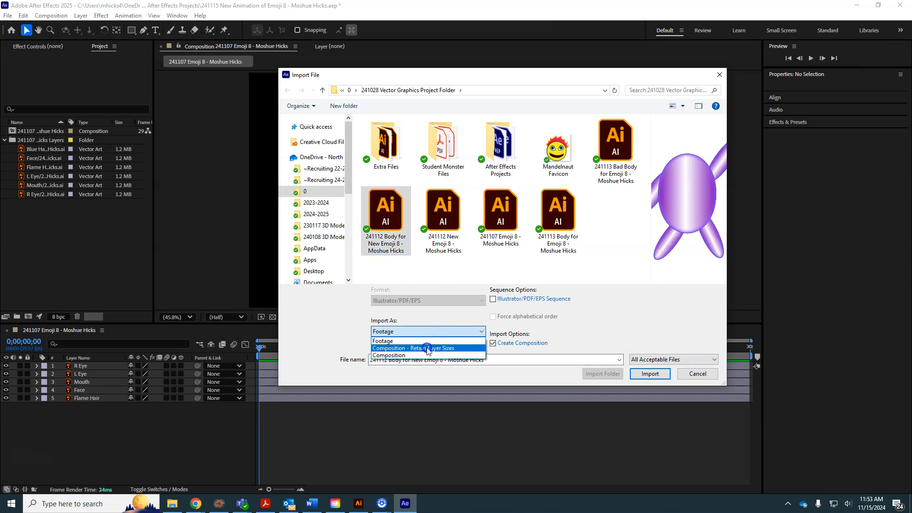
left_click(430, 347)
left_click(649, 374)
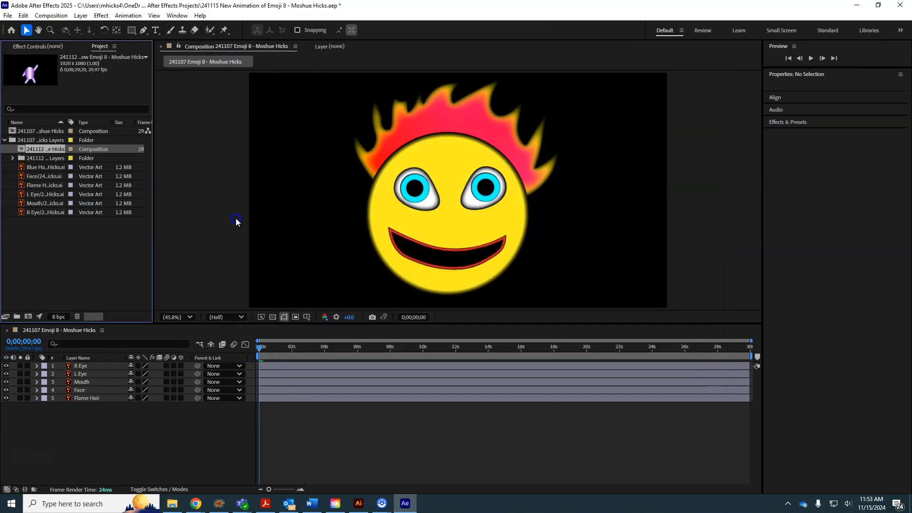
Move the 241112 body composition out of the 241107 Layers folder to the project's top level and open it.
left_click_drag(21, 148, 26, 242)
left_click(12, 150)
left_click(13, 149)
left_click(5, 140)
left_click(16, 152)
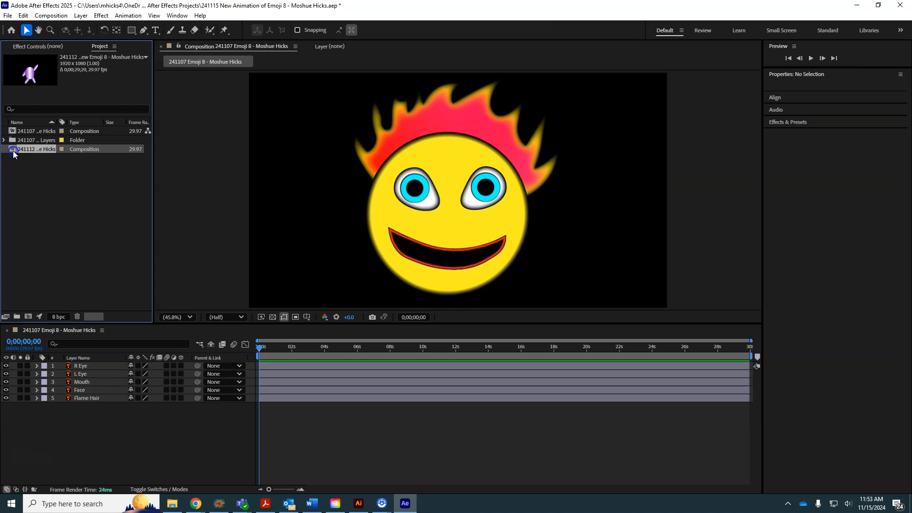
double_click(14, 151)
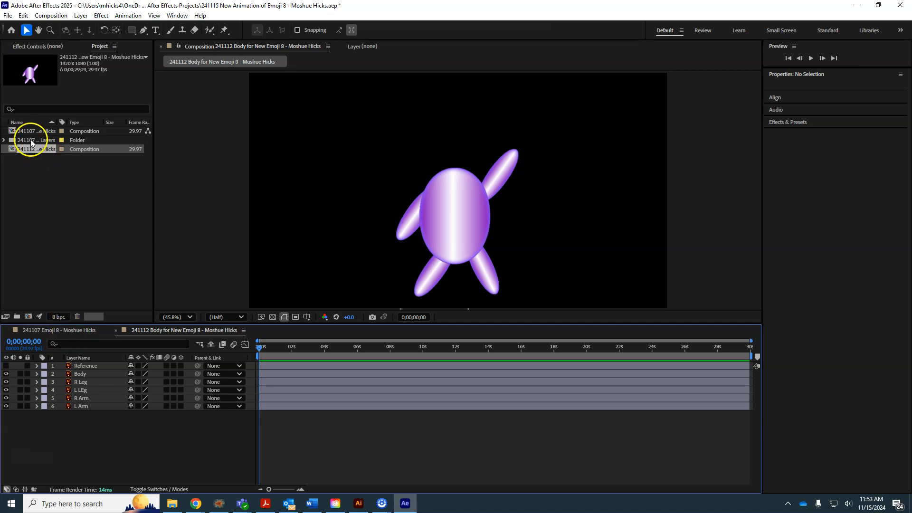
Add the 241107 emoji face composition as the top layer of the body composition and delete the Reference layer.
left_click(15, 131)
left_click_drag(14, 132, 74, 366)
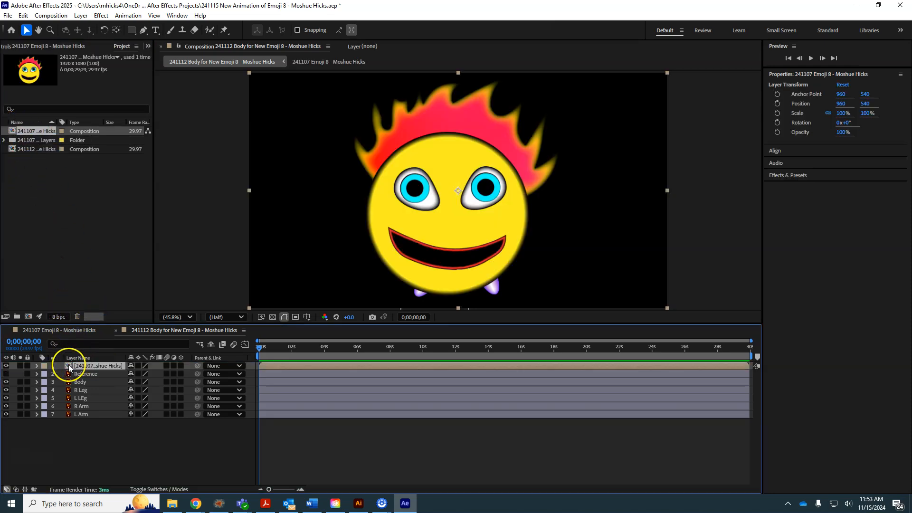
left_click(5, 374)
left_click(80, 374)
key("Delete")
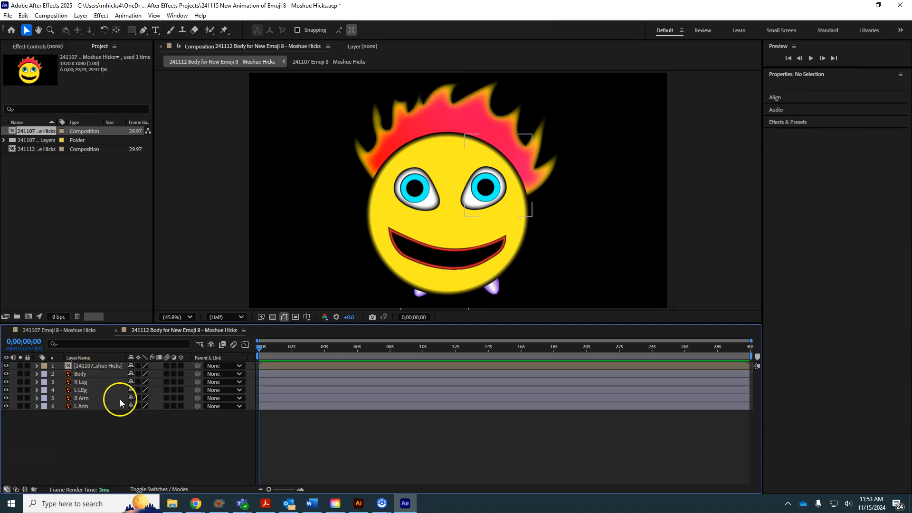
Scale the nested face layer down to about 43% and place it as the head on the body, at about 962, 300.
left_click(434, 226)
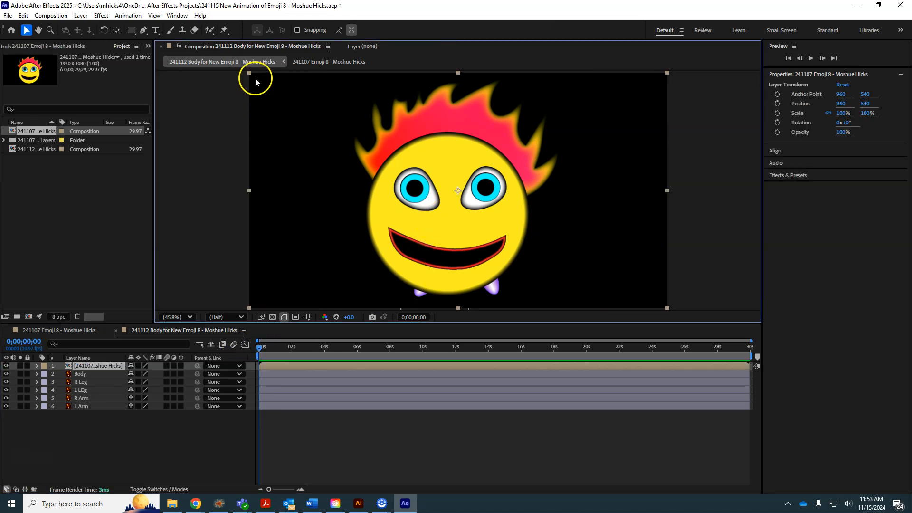
left_click_drag(248, 73, 367, 178)
left_click_drag(454, 216, 454, 163)
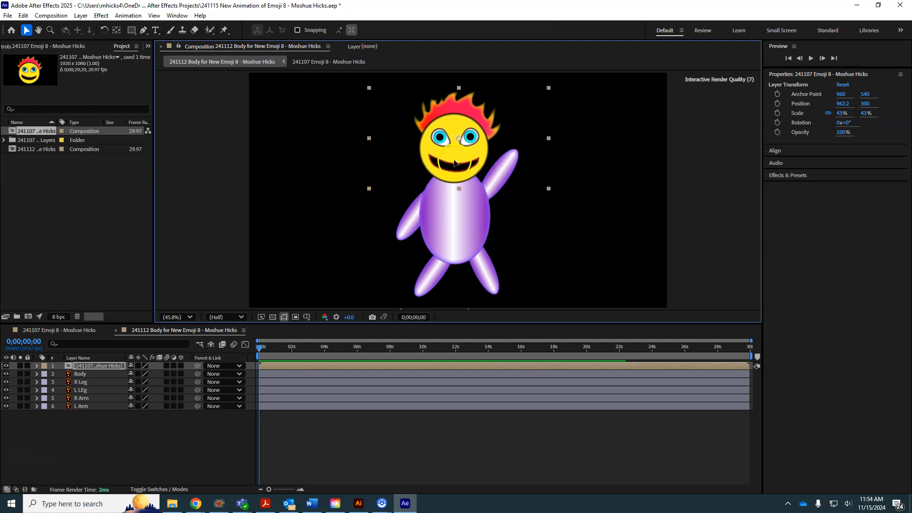
left_click(75, 331)
left_click(155, 330)
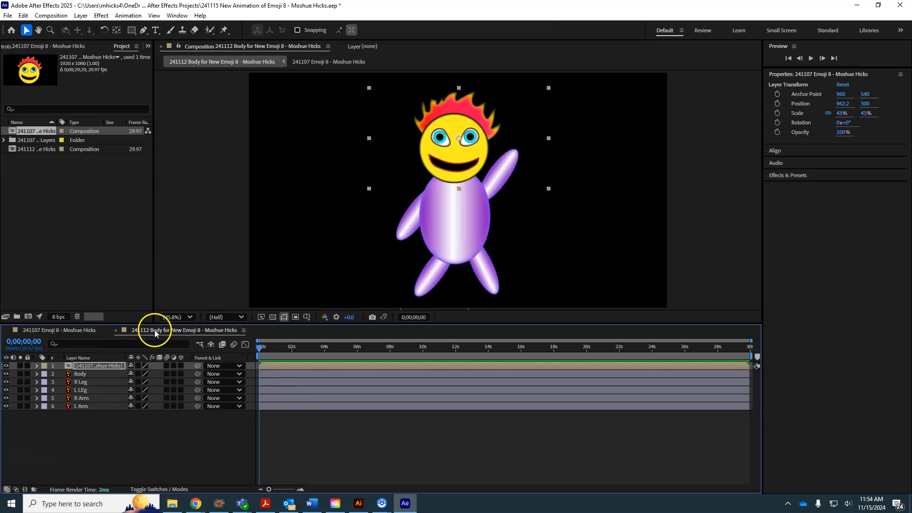